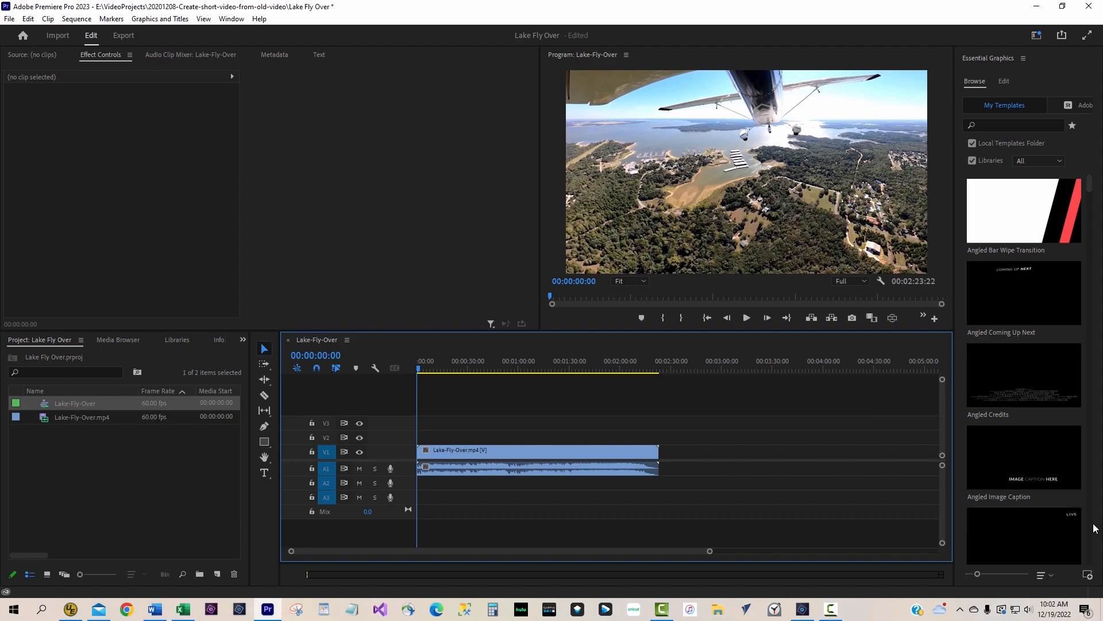
Split the Lake-Fly-Over.mp4 clip and its audio at 00:00:07:08 with the Razor tool
left_click_drag(418, 368, 430, 372)
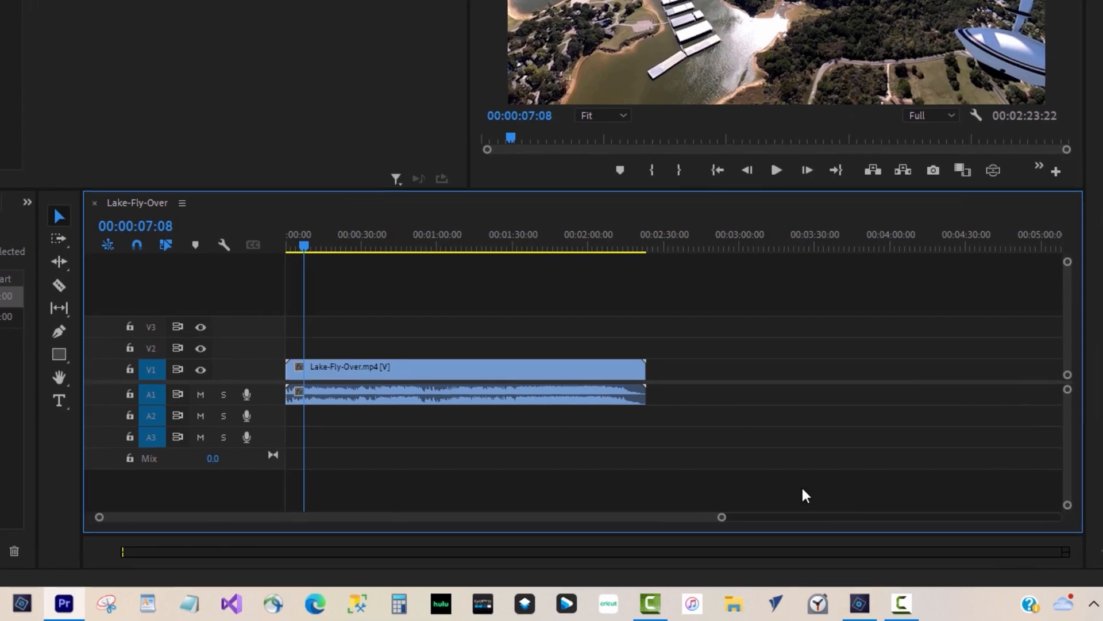
left_click(59, 286)
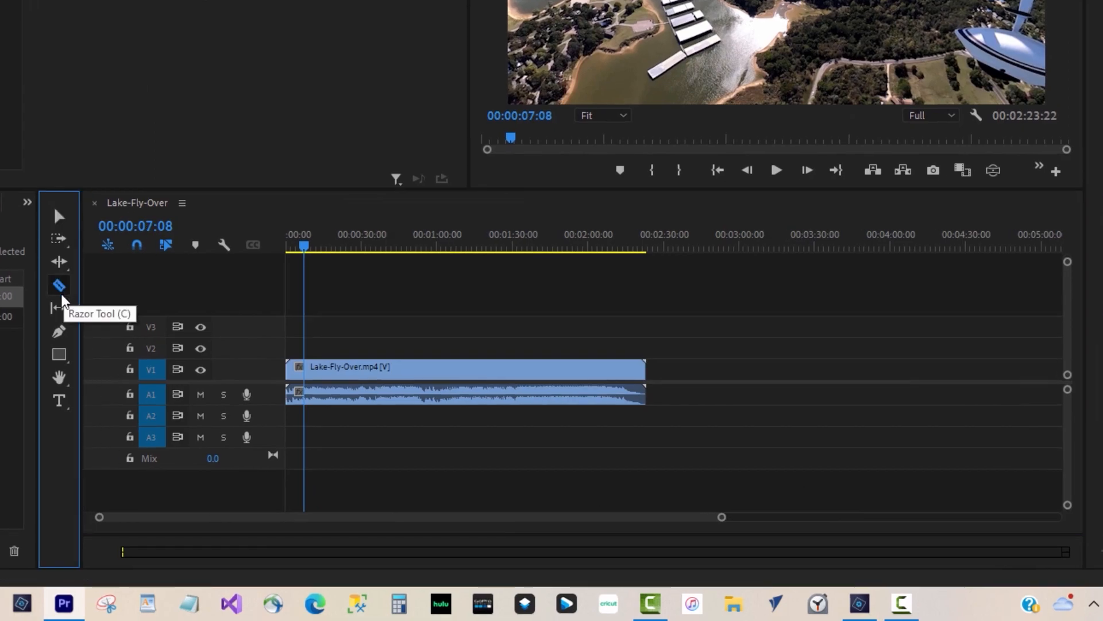
left_click(309, 368)
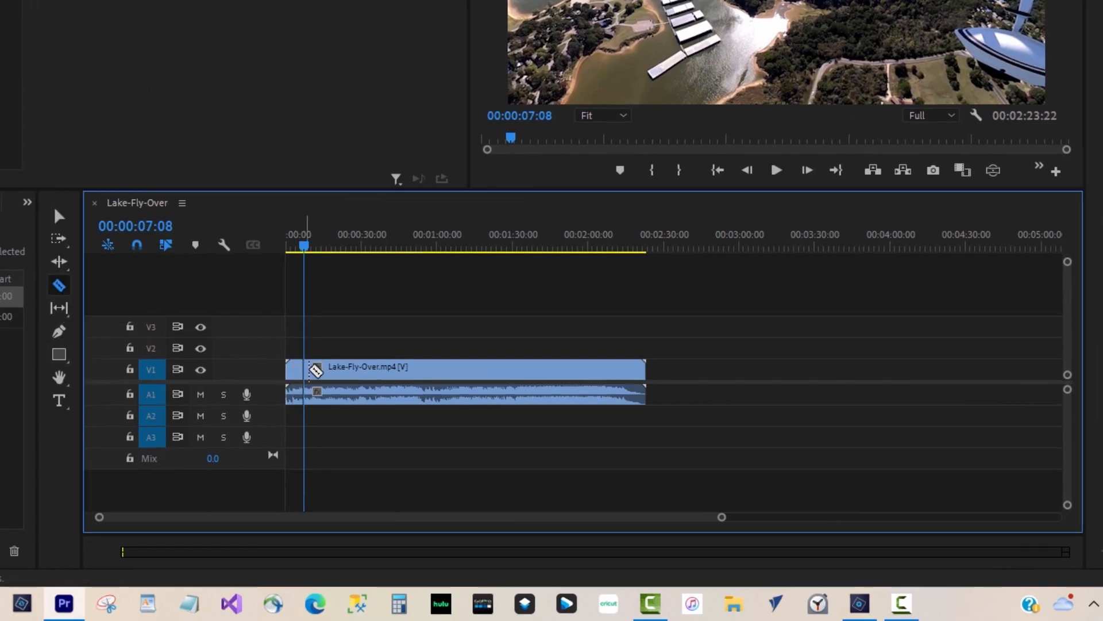
Delete the short opening segment before the cut and ripple delete the gap it leaves
left_click(59, 216)
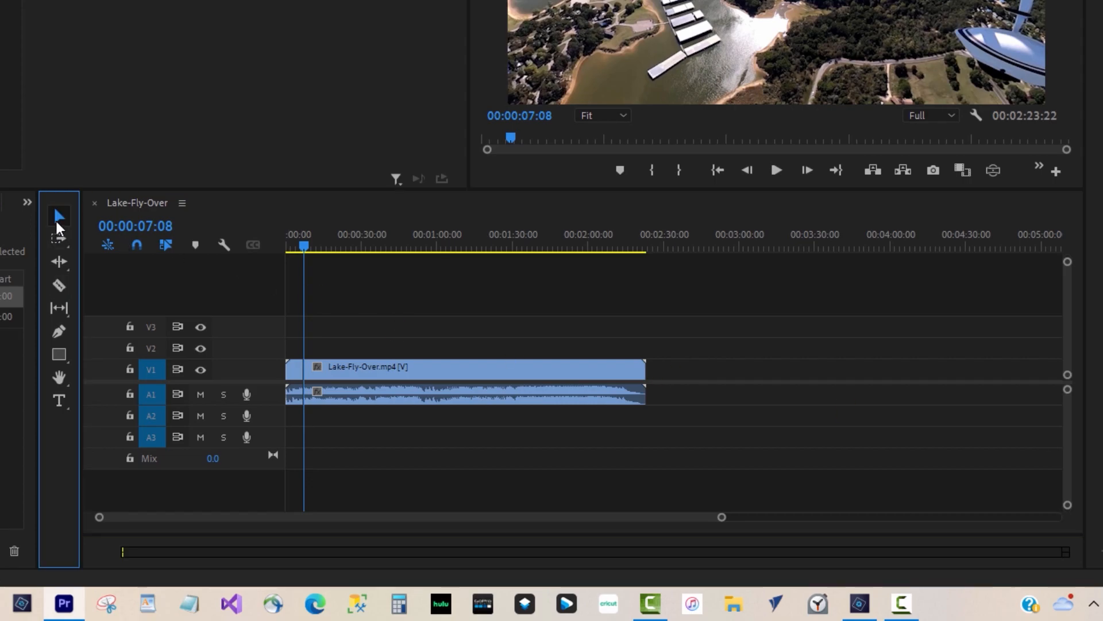
left_click(294, 381)
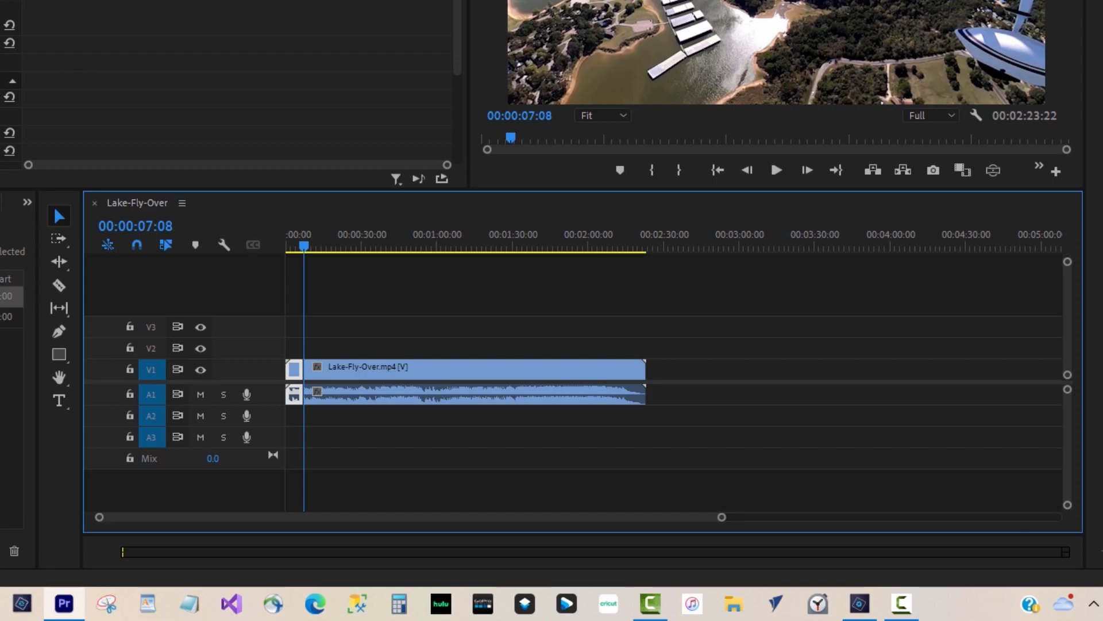
key("Delete")
right_click(297, 373)
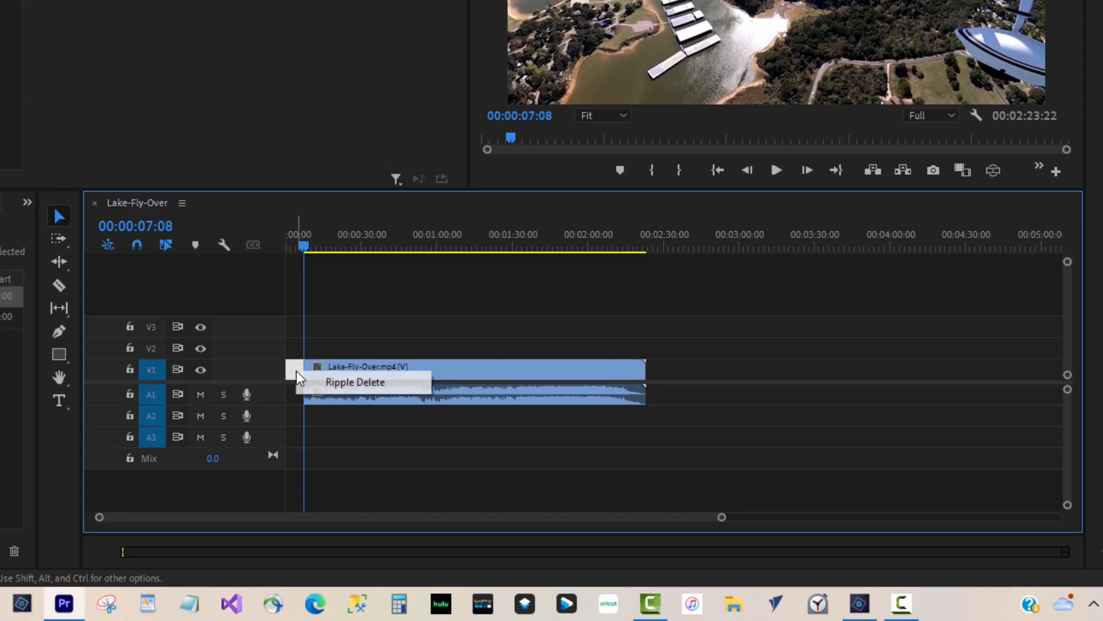
left_click(341, 383)
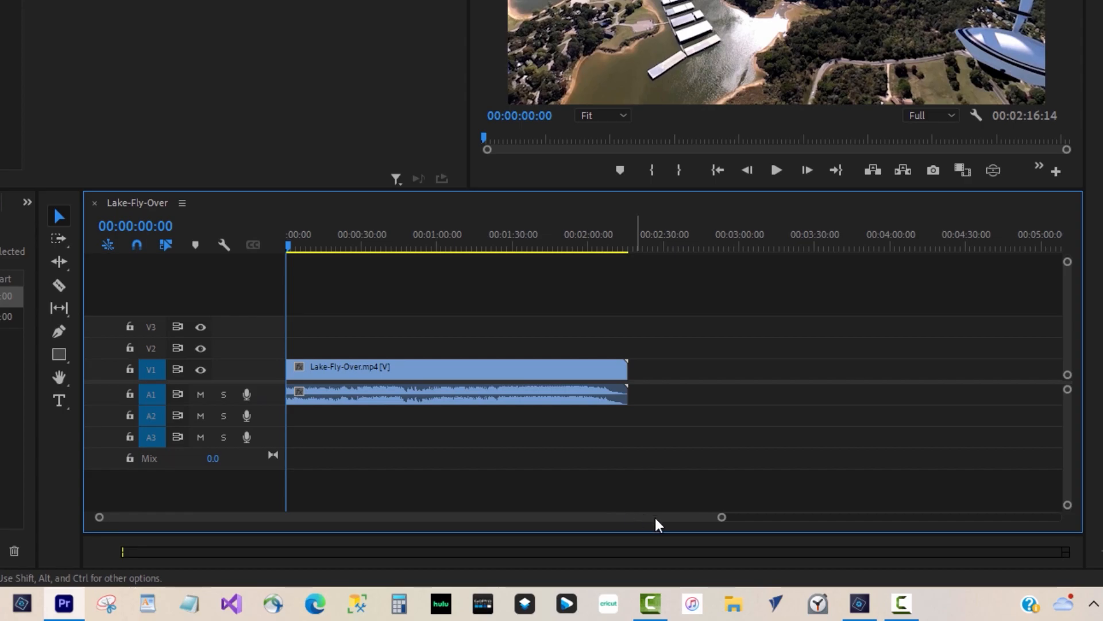
Play the sequence from the start to 00:00:29:35 and split the clip there with the Razor tool
left_click_drag(723, 519, 572, 520)
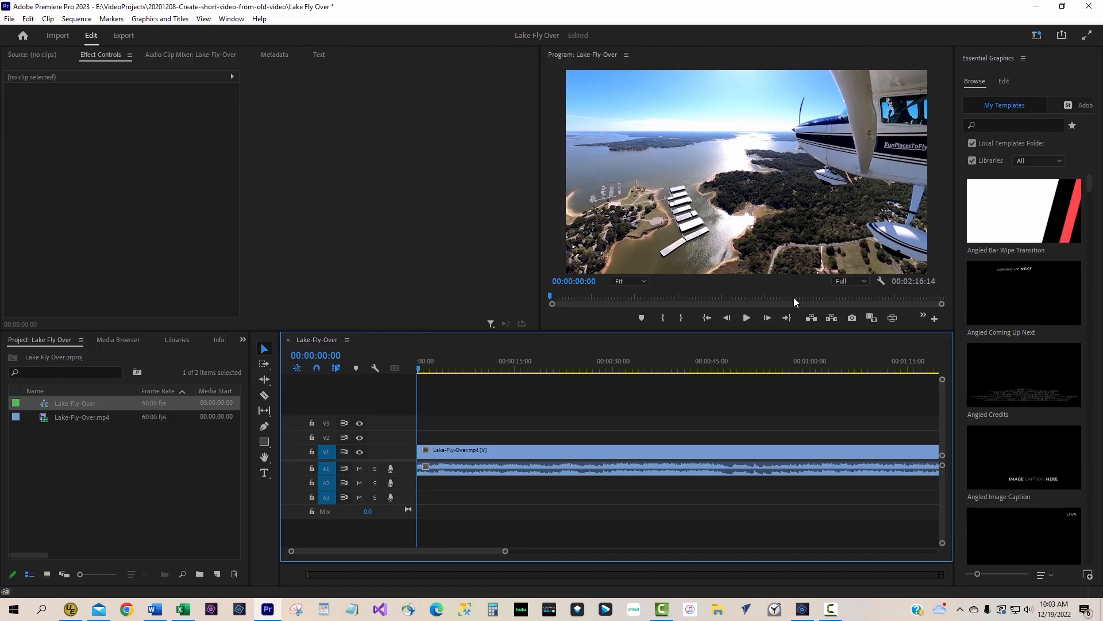
left_click(747, 318)
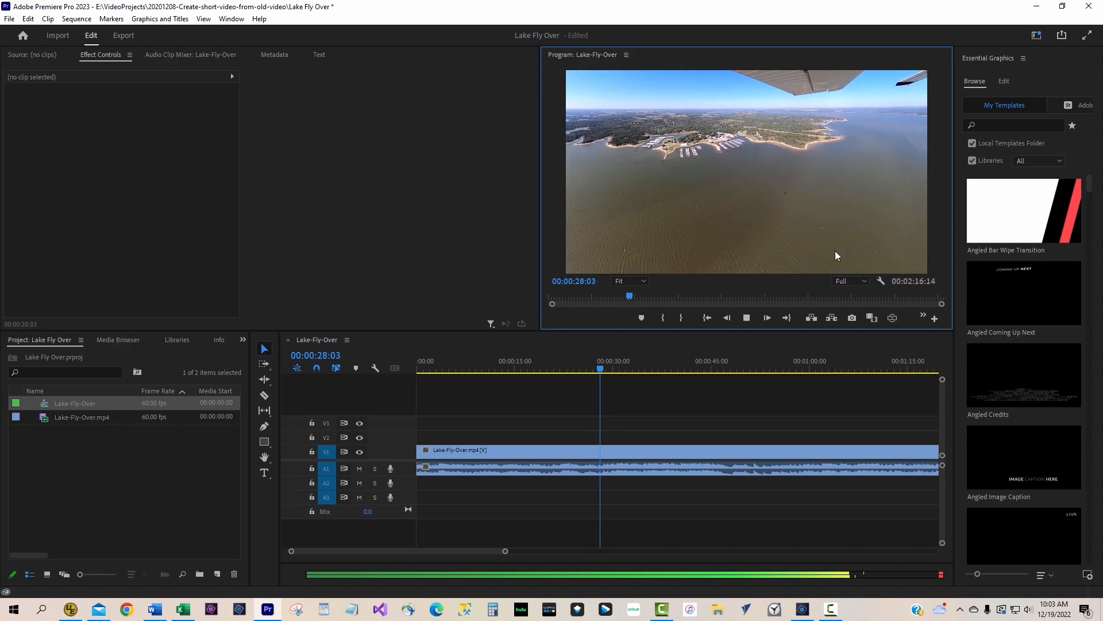
left_click(746, 318)
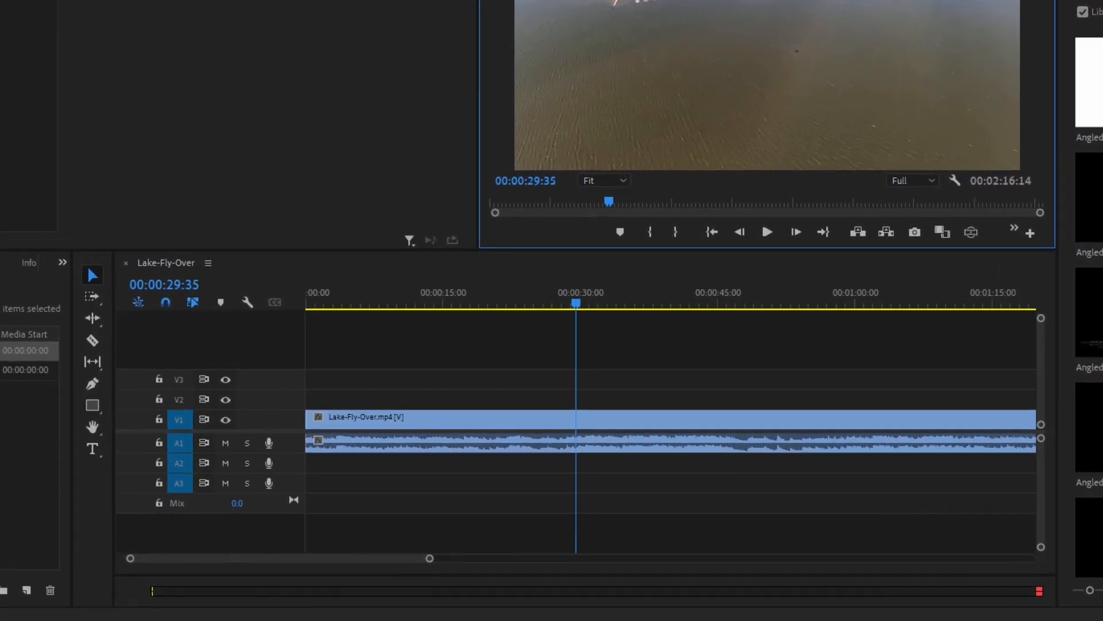
left_click(93, 341)
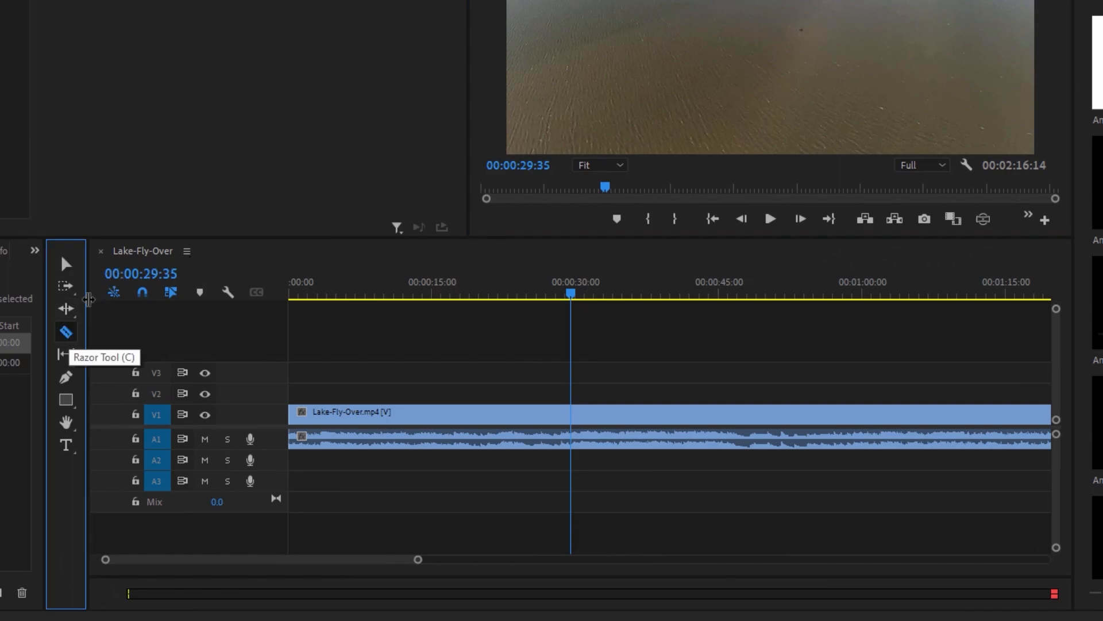
left_click(573, 419)
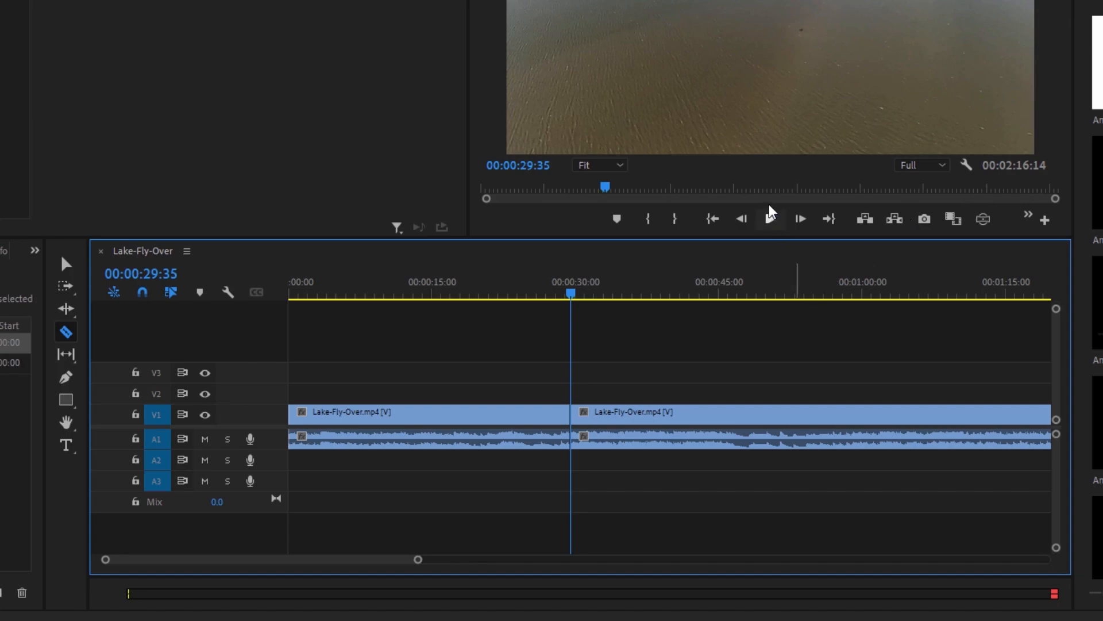
Delete the clip segment after the 00:00:29:35 cut and play the shortened sequence from the start
left_click(67, 265)
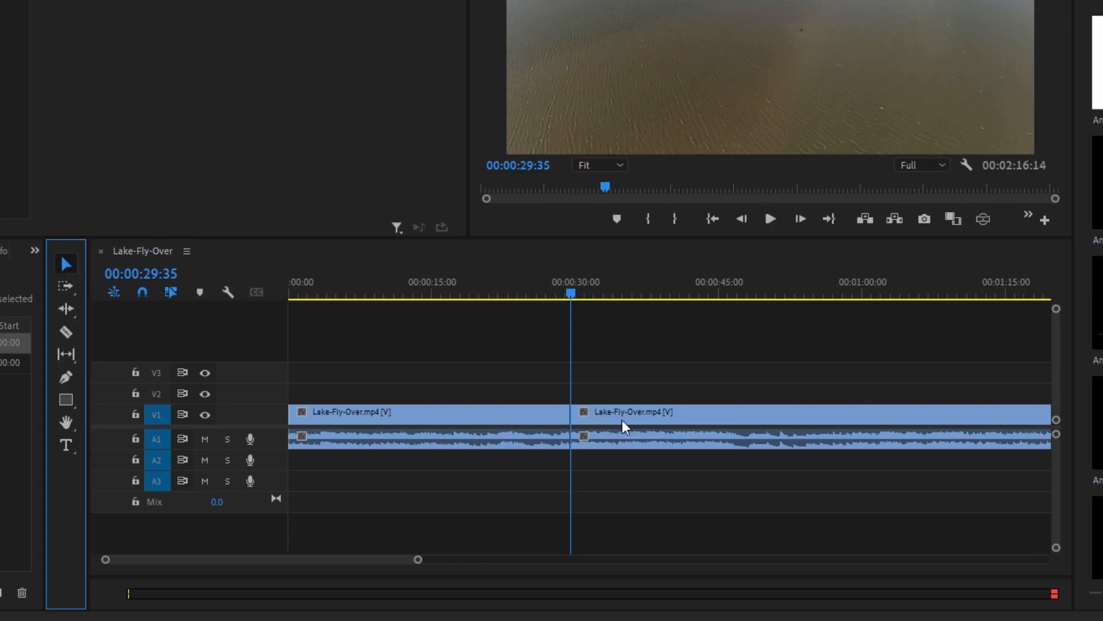
left_click(640, 421)
key("Delete")
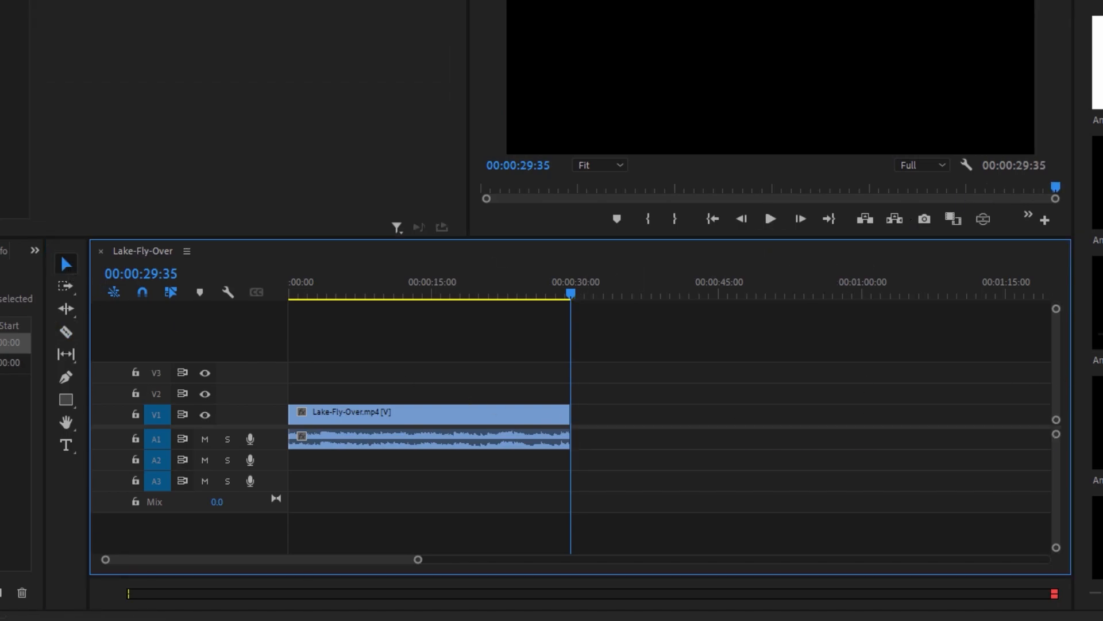
key("Home")
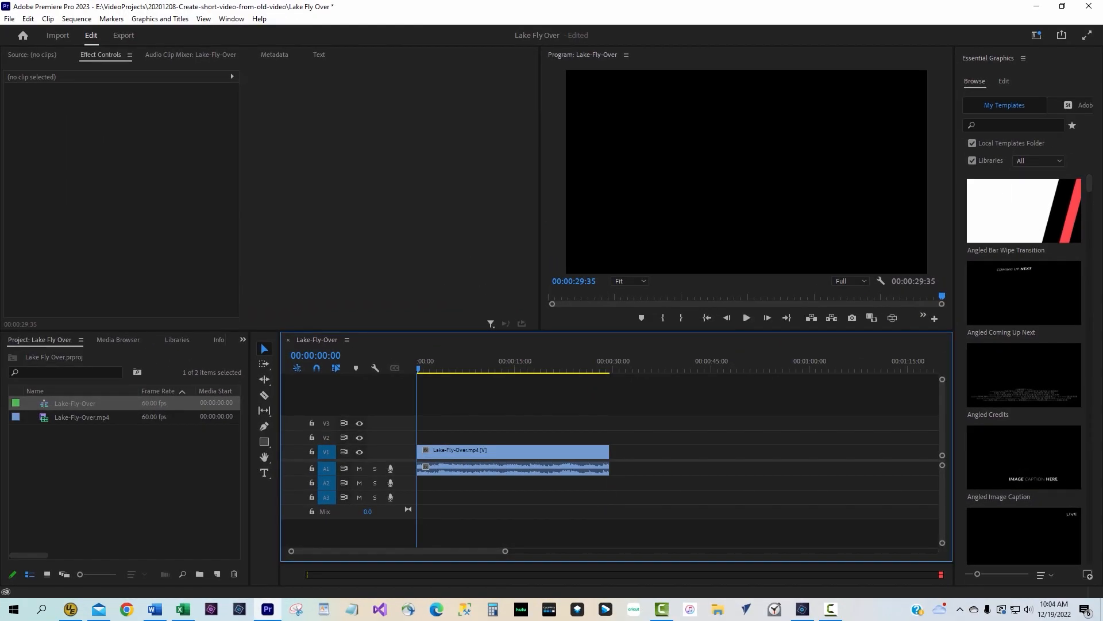
left_click(746, 318)
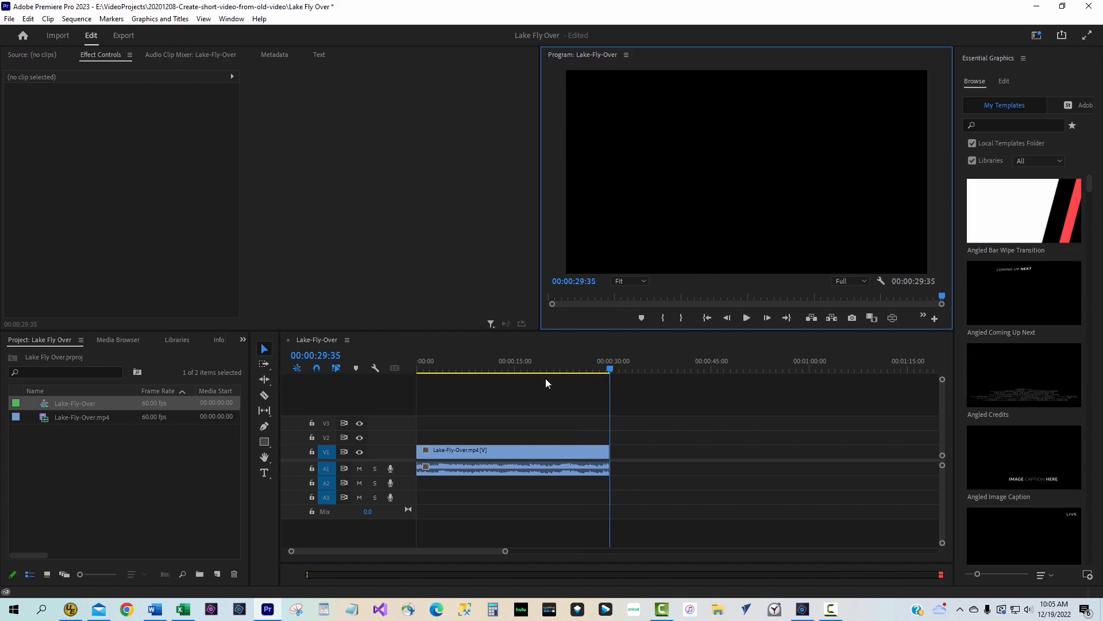
Change the sequence frame size to 1080 horizontal by 1920 vertical and accept deleting the sequence's preview files
left_click(527, 450)
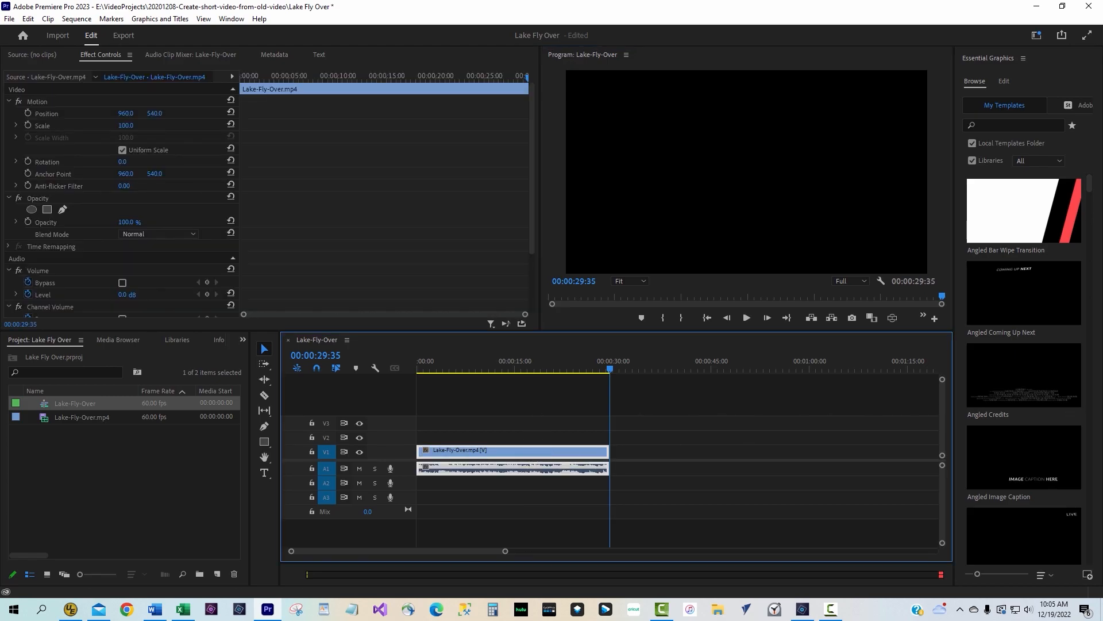
left_click(75, 20)
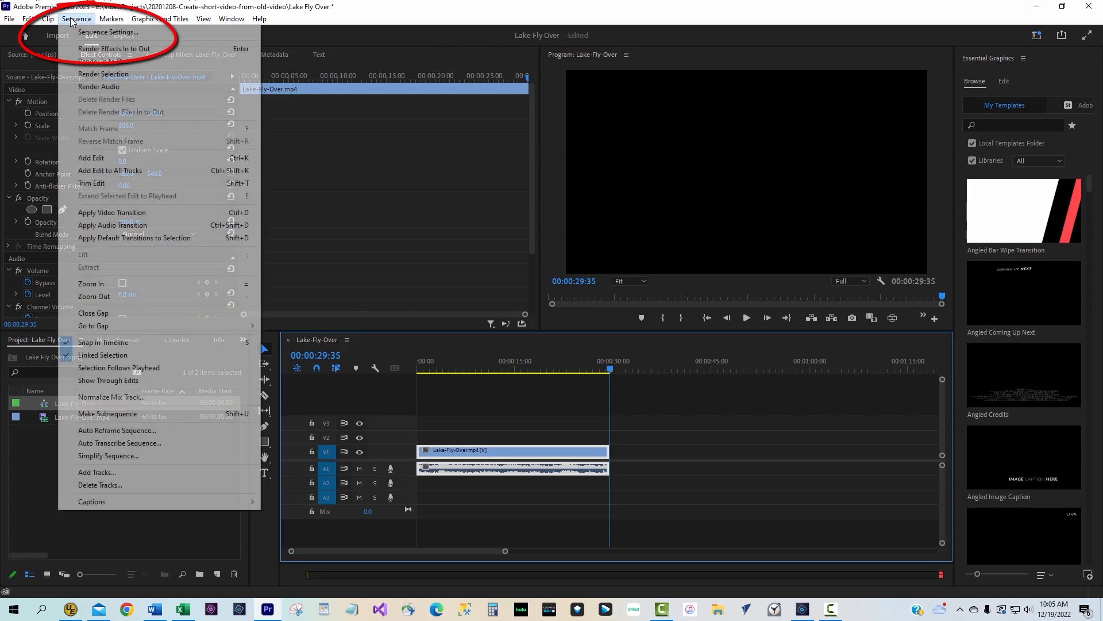
left_click(81, 32)
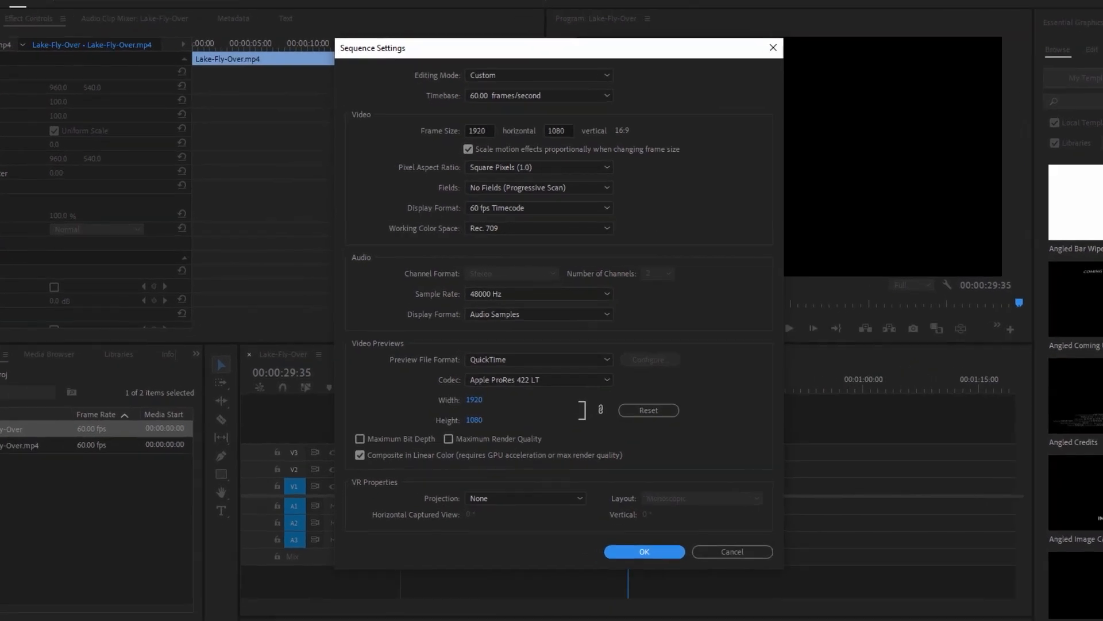
left_click(469, 107)
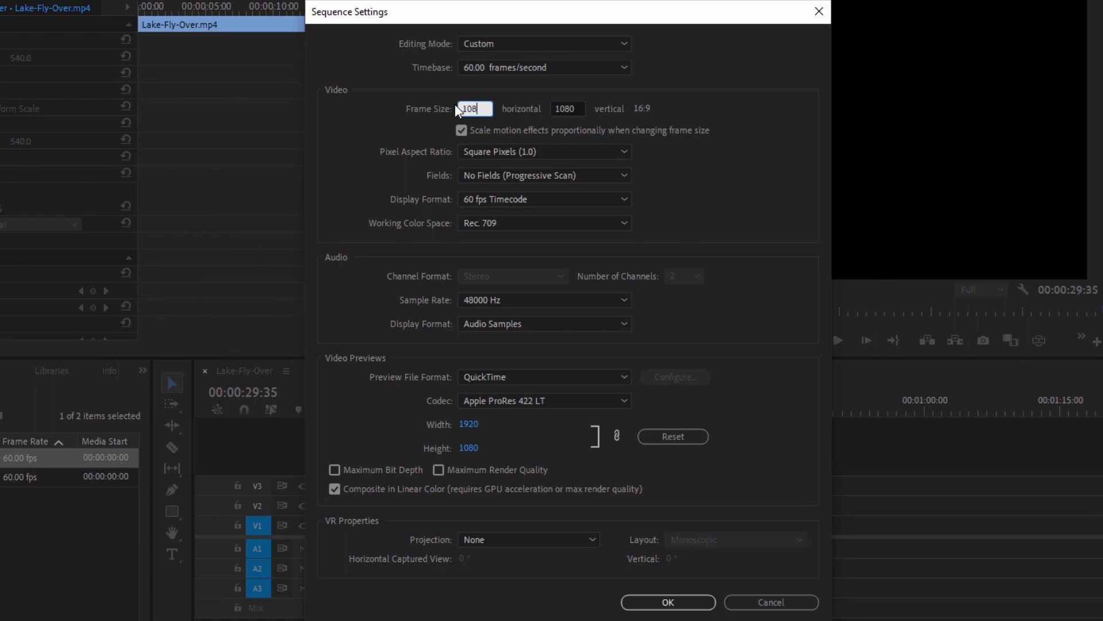
key("Tab")
type("1920")
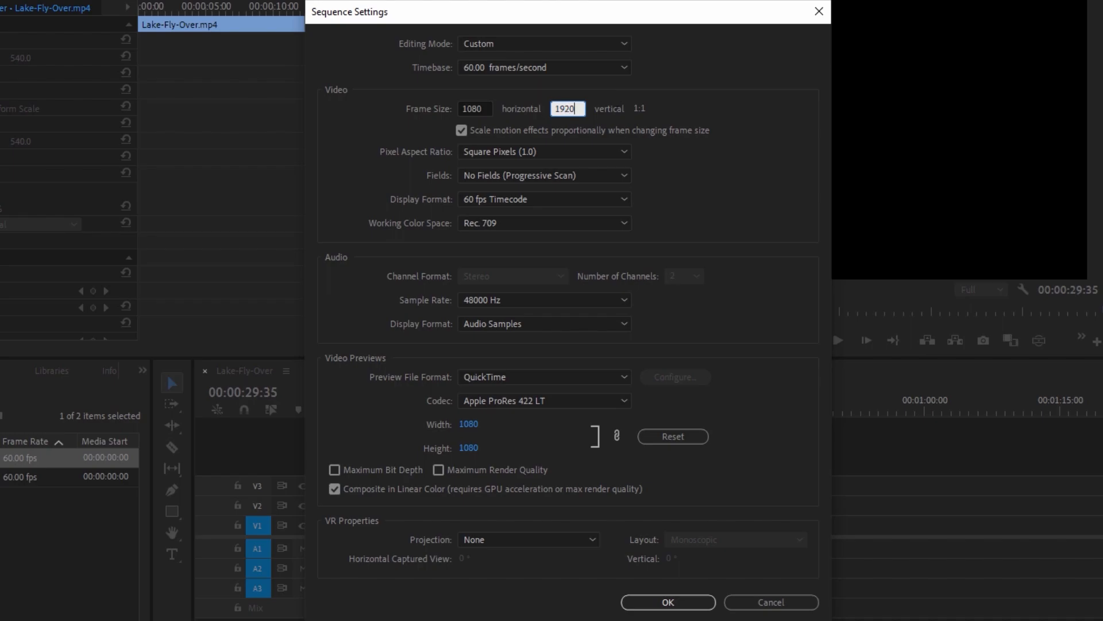
left_click(692, 105)
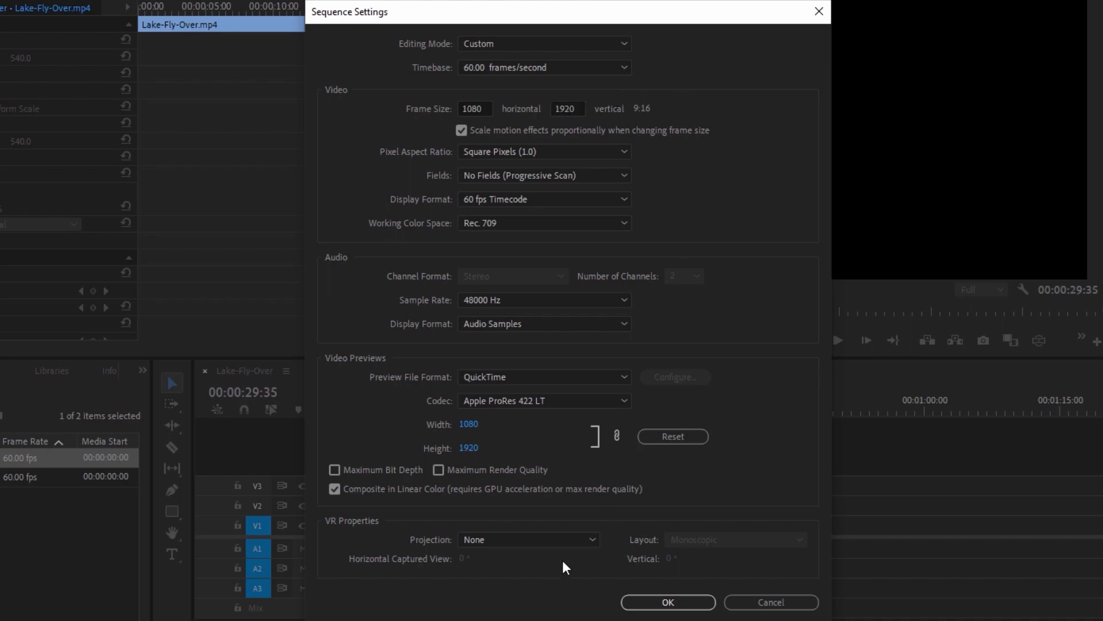
left_click(667, 602)
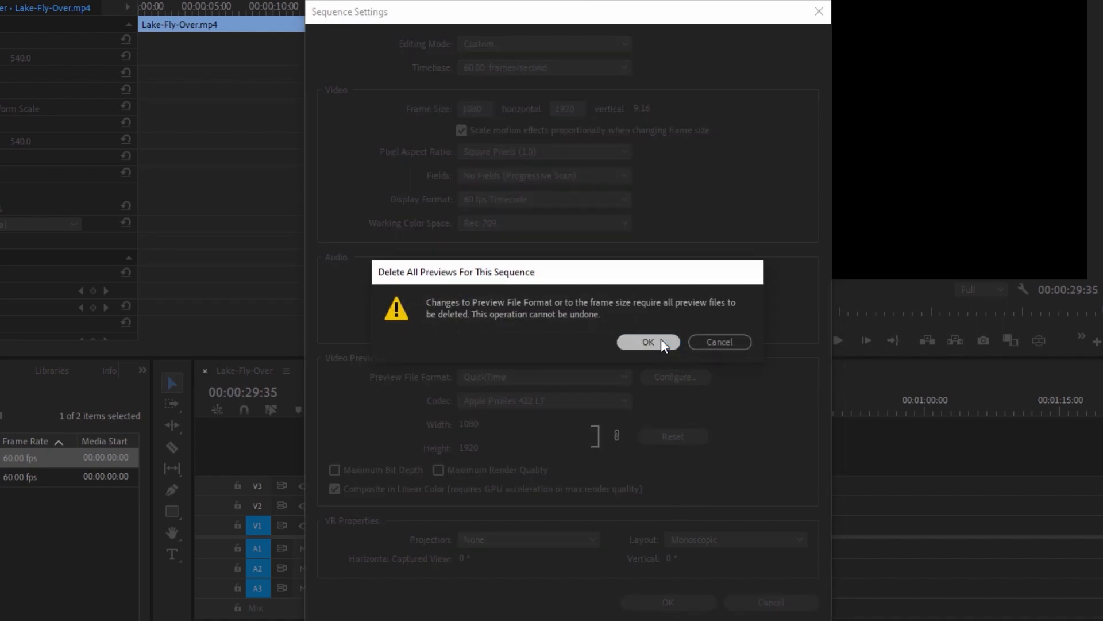
left_click(660, 341)
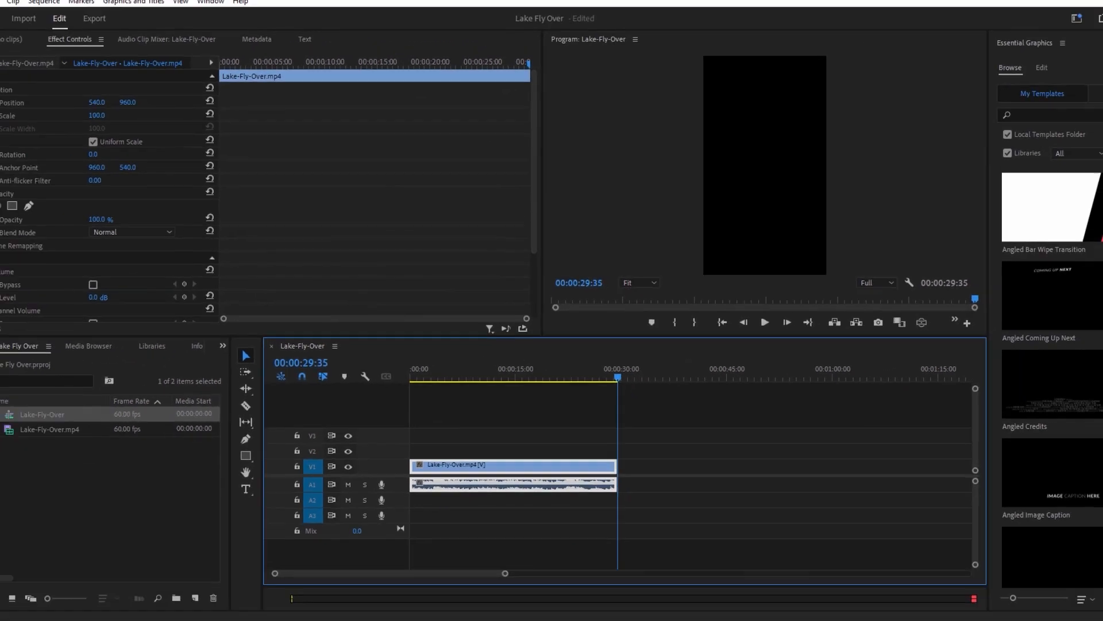
Apply the Auto Reframe effect from the Transform video effects to the Lake-Fly-Over.mp4 clip and play the sequence from the start
key("Home")
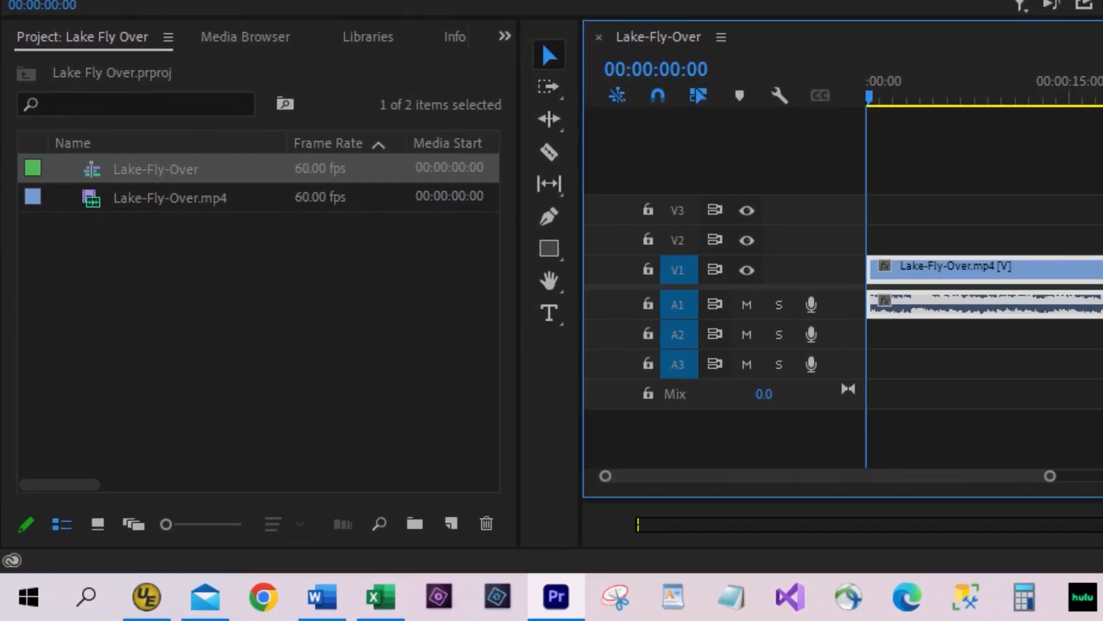
left_click(502, 38)
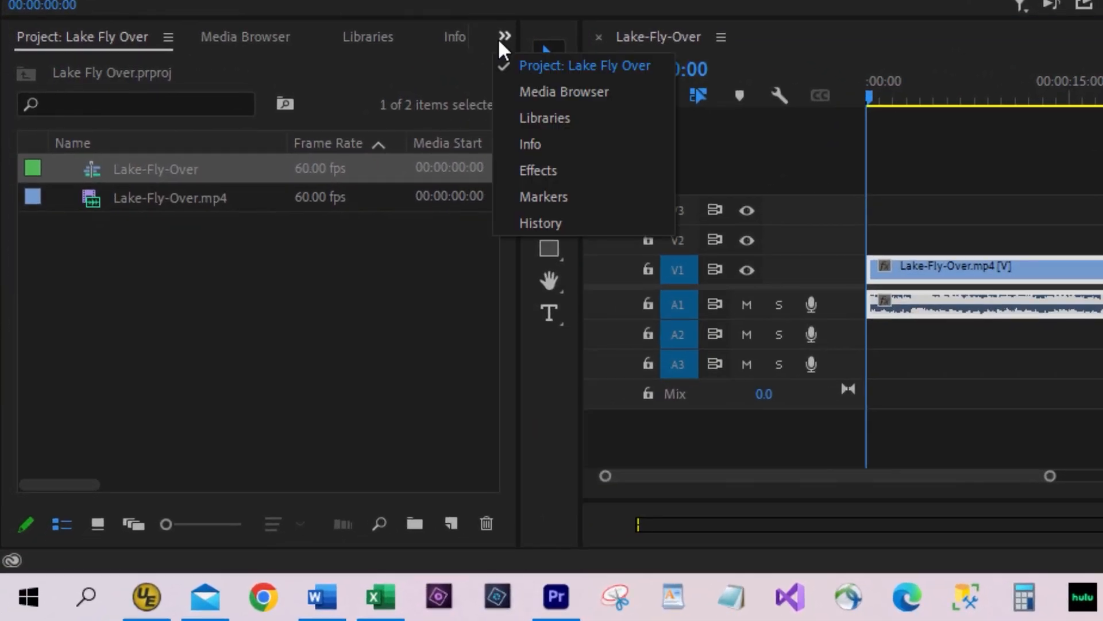
left_click(532, 161)
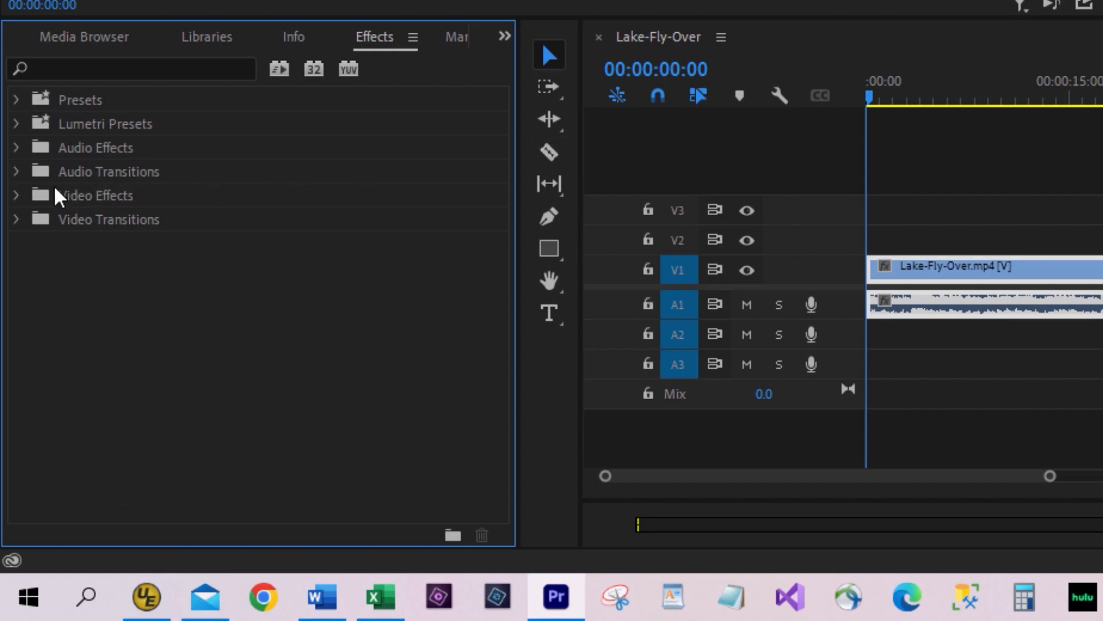
left_click(23, 195)
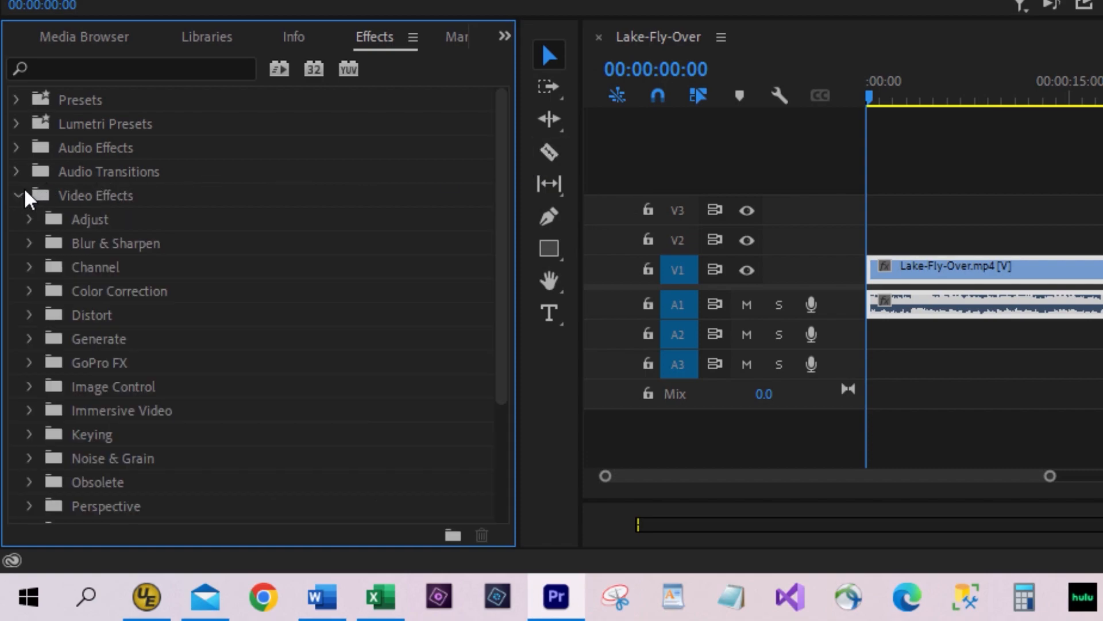
scroll(161, 296, "down", 5)
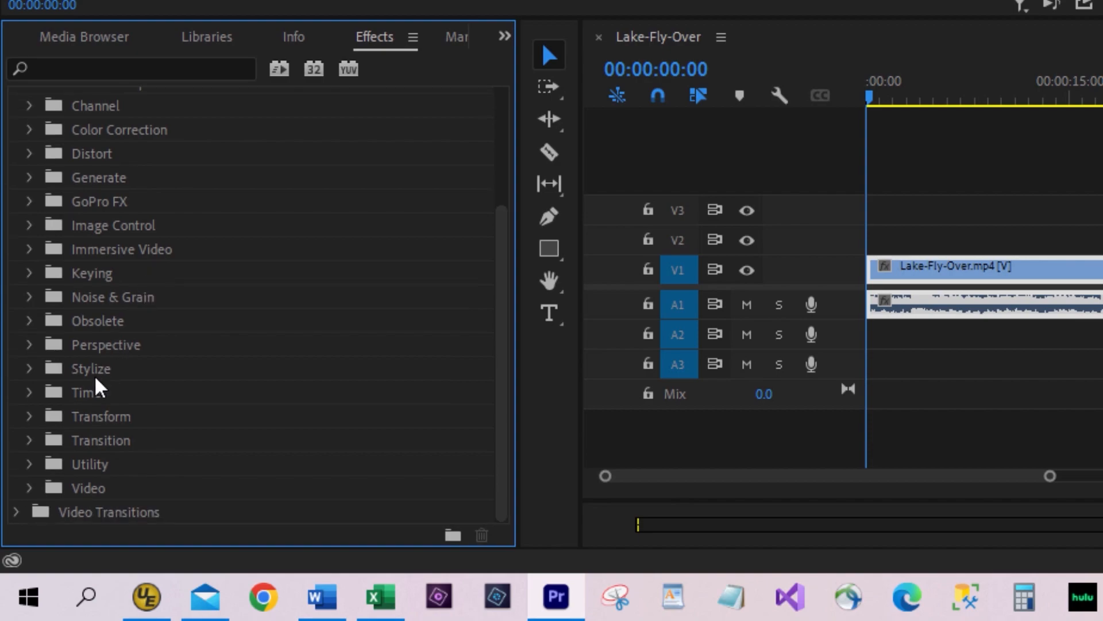
left_click(28, 417)
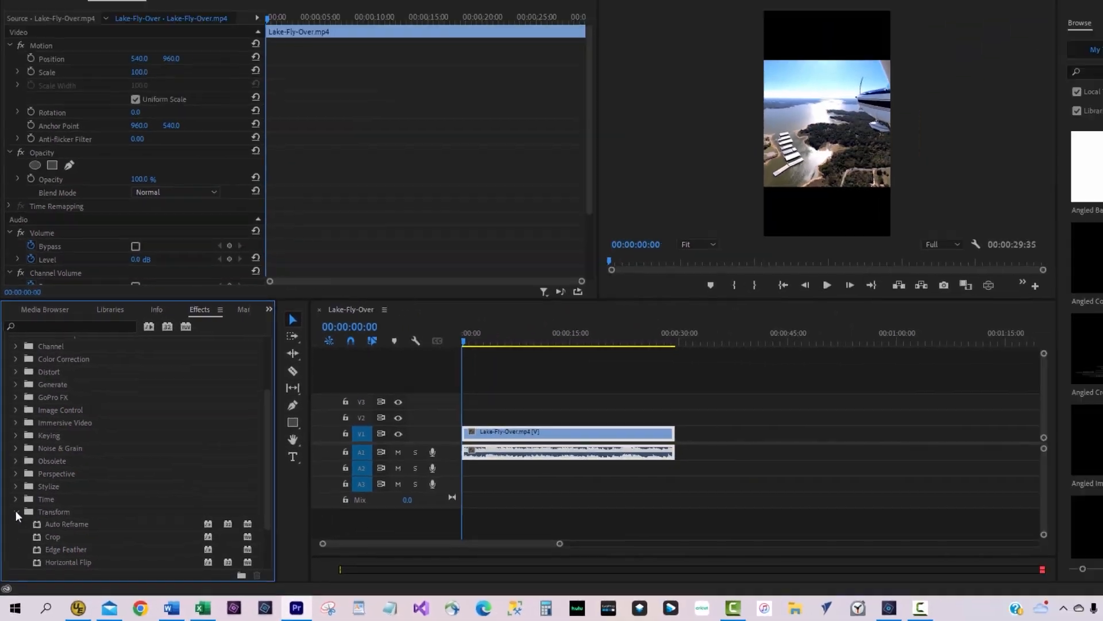
left_click(51, 526)
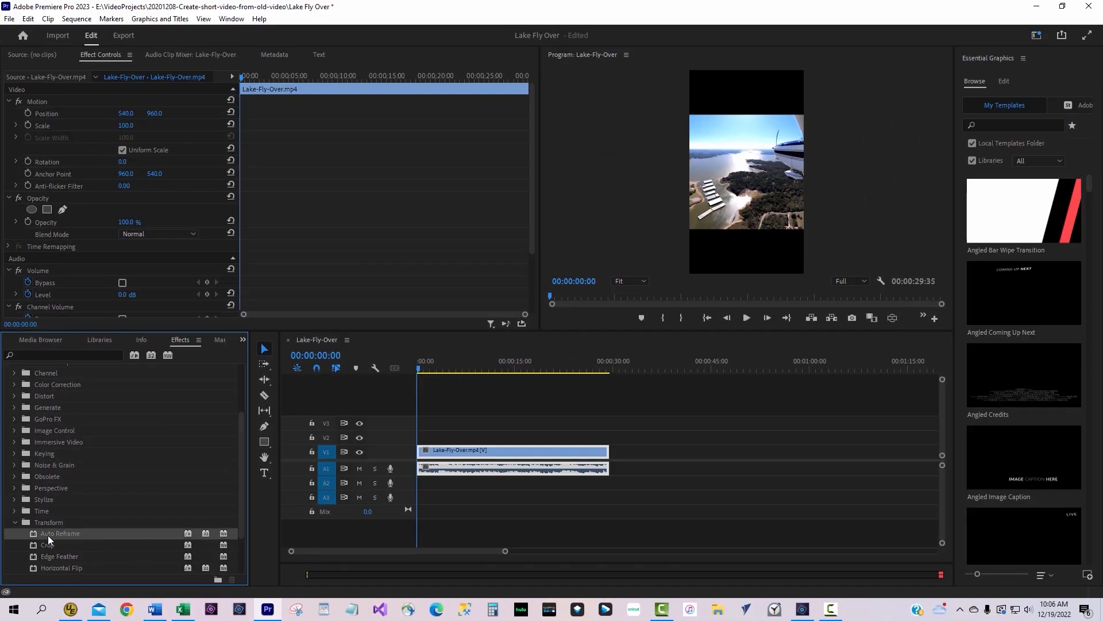
left_click_drag(384, 507, 477, 451)
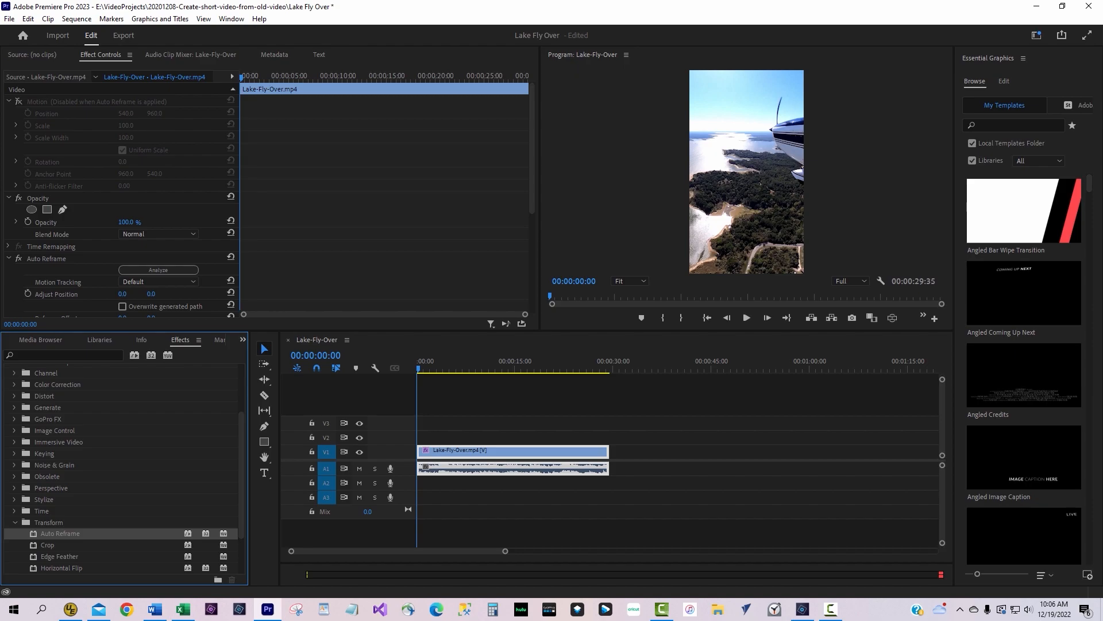
left_click(745, 319)
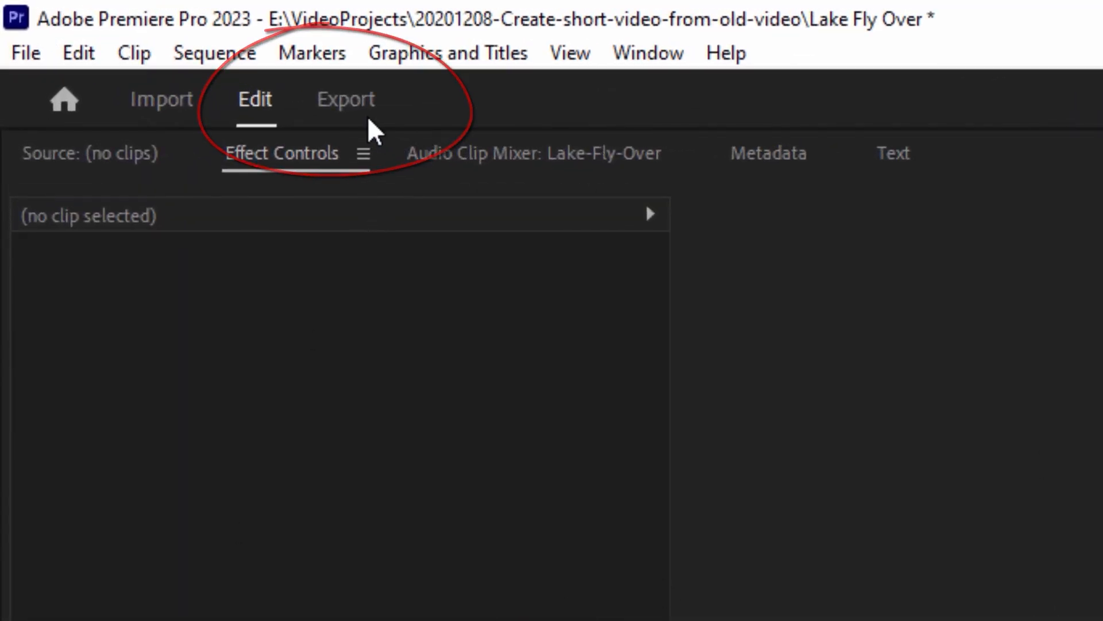
Open the export settings for the Lake-Fly-Over sequence and switch the output video's frame size to Custom
left_click(366, 101)
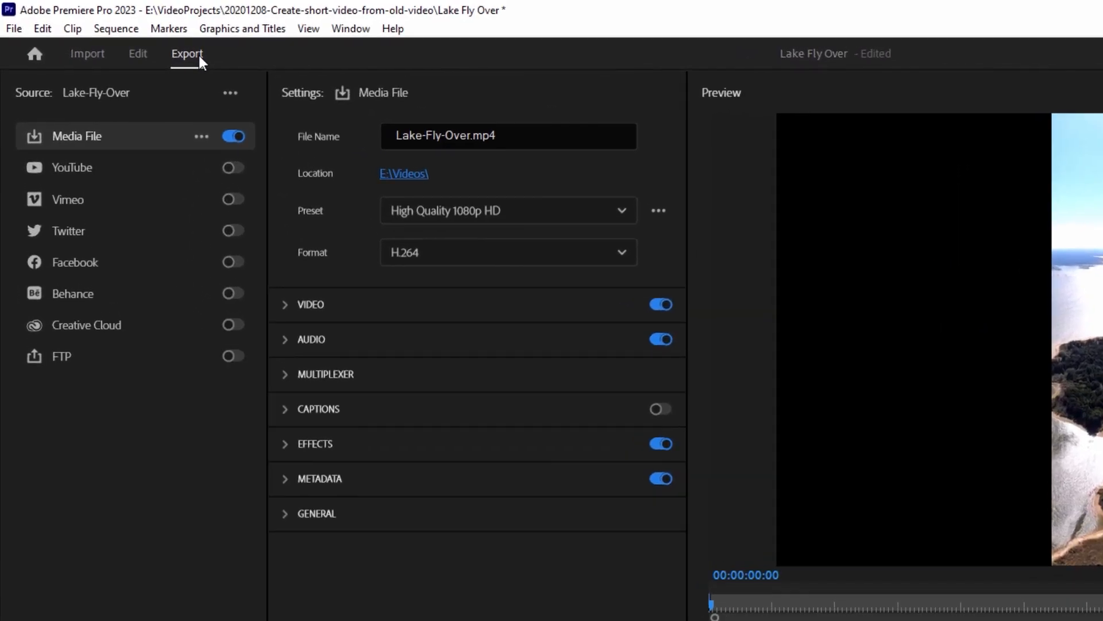
left_click(285, 306)
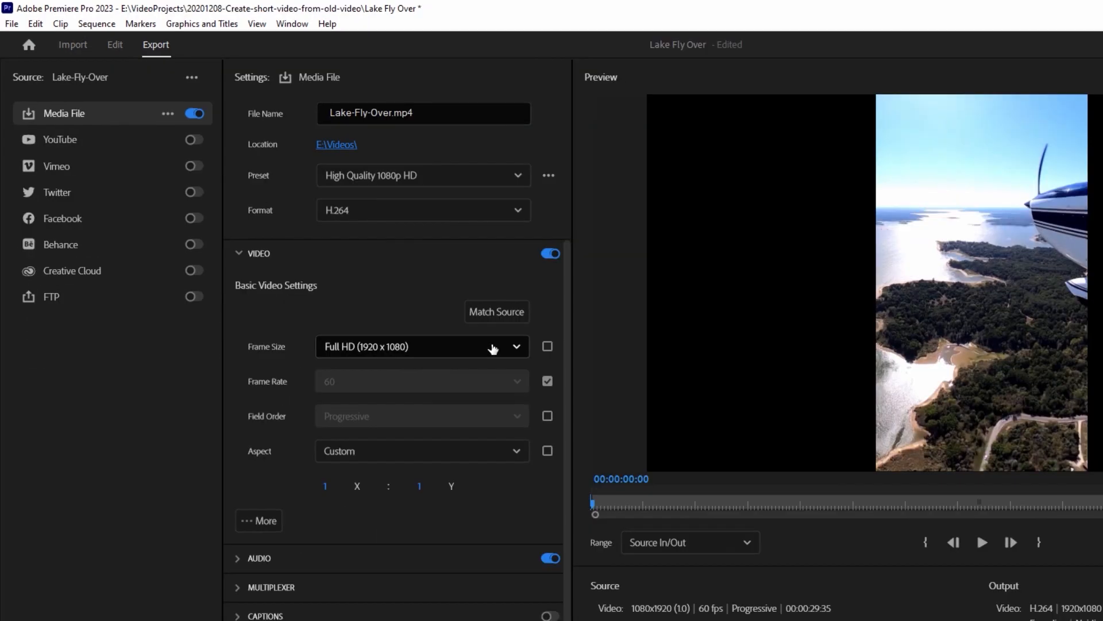
left_click(591, 416)
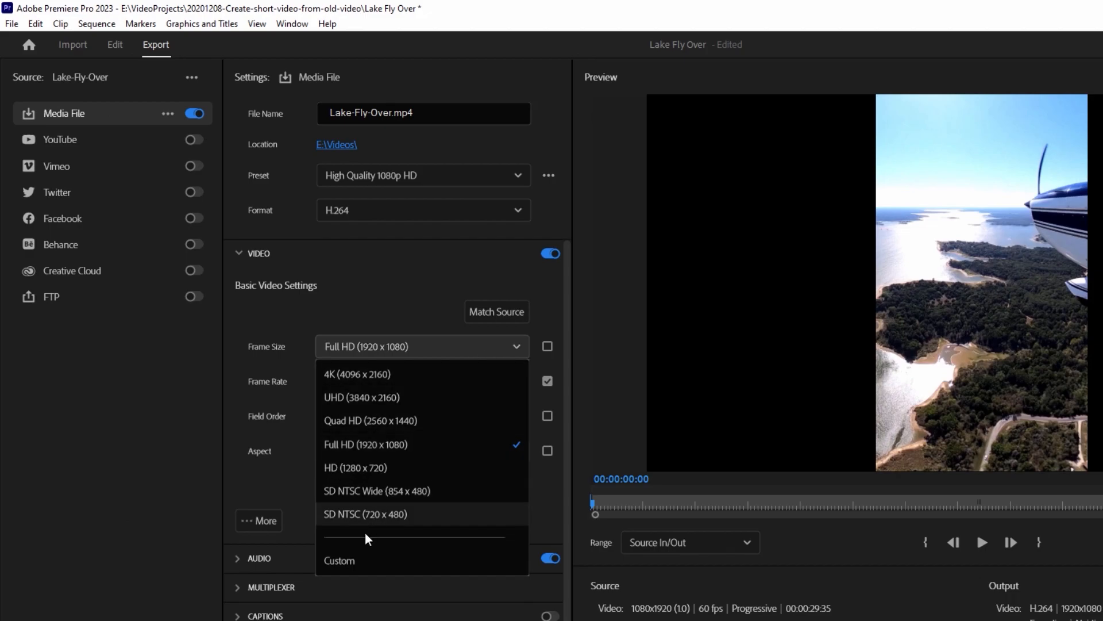
left_click(350, 559)
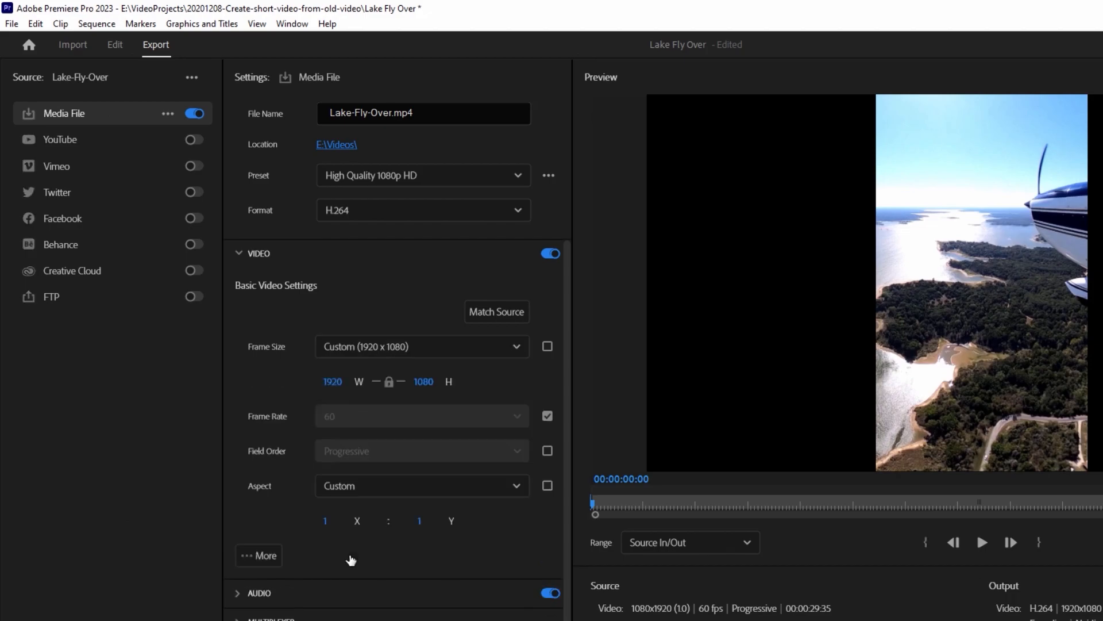
Set the output frame size to 1080 wide by 1920 high with the dimensions unlinked, and export the sequence as Lake-Fly-Over.mp4
left_click(390, 382)
left_click(332, 381)
type("1080")
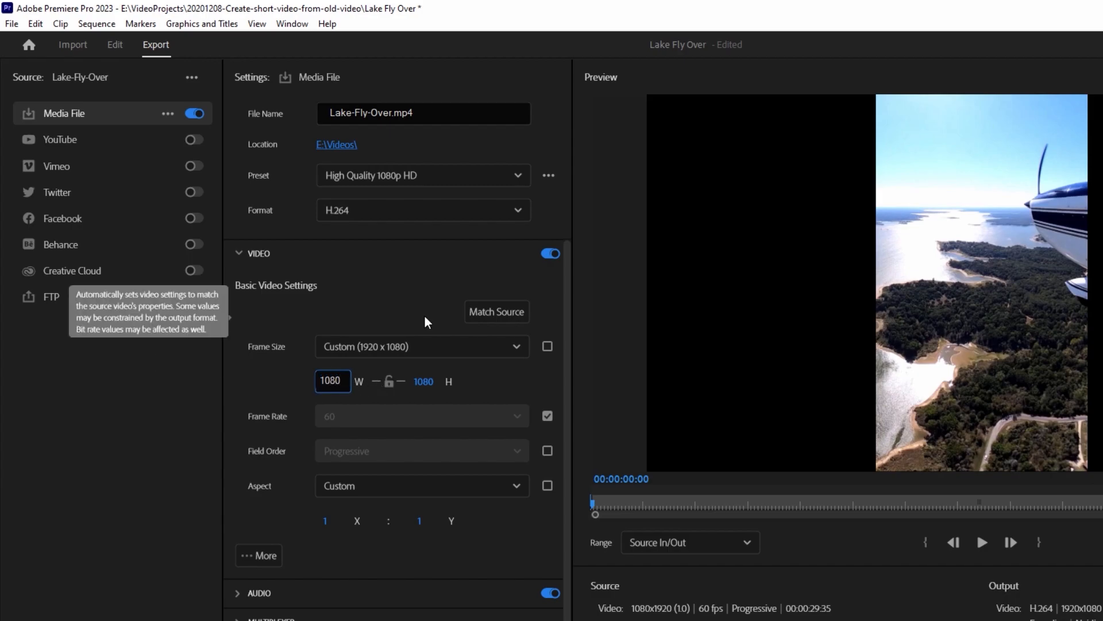
left_click(421, 381)
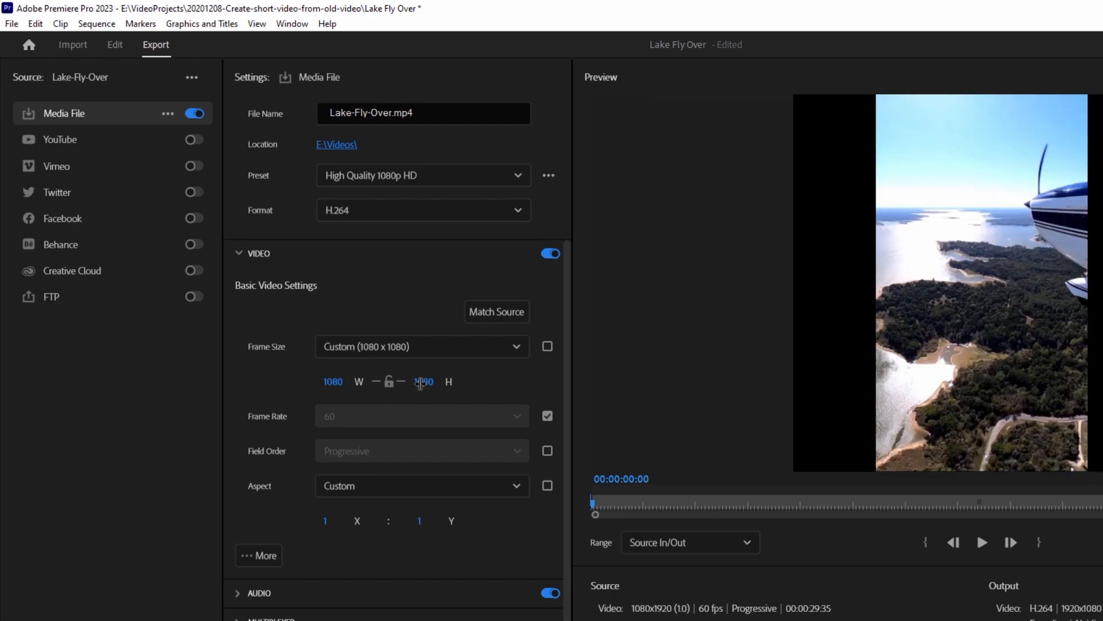
type("1920")
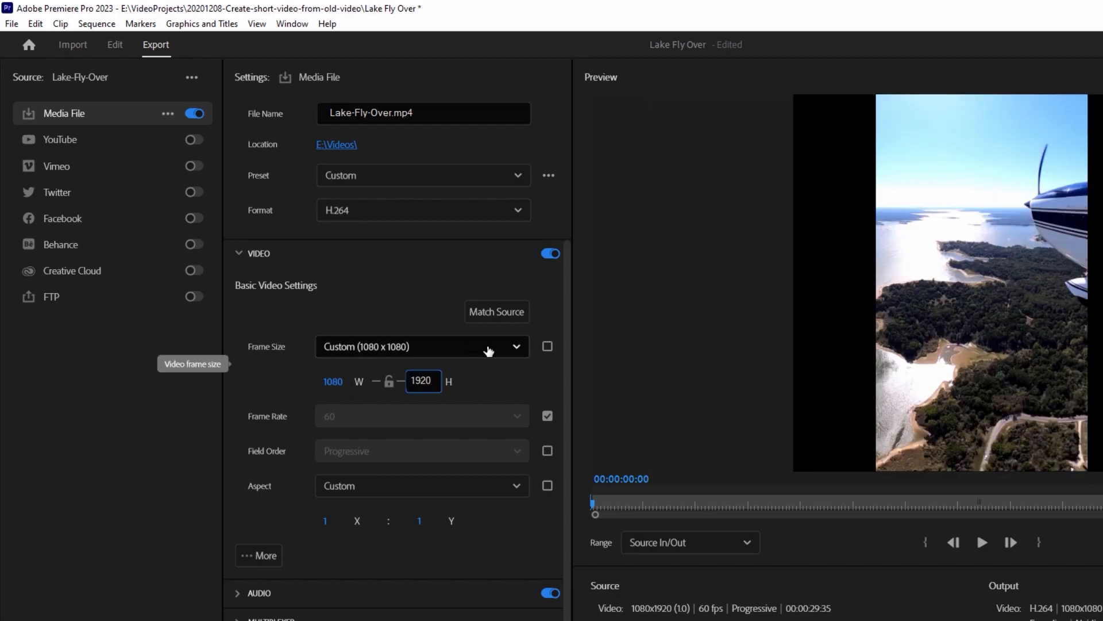
left_click(520, 372)
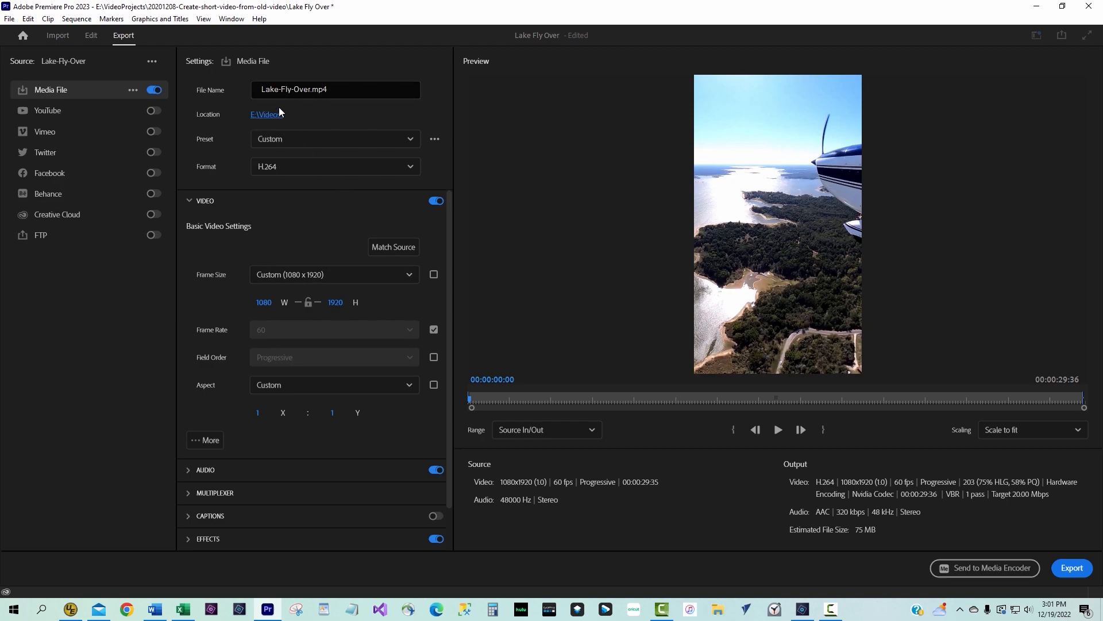
left_click(1069, 566)
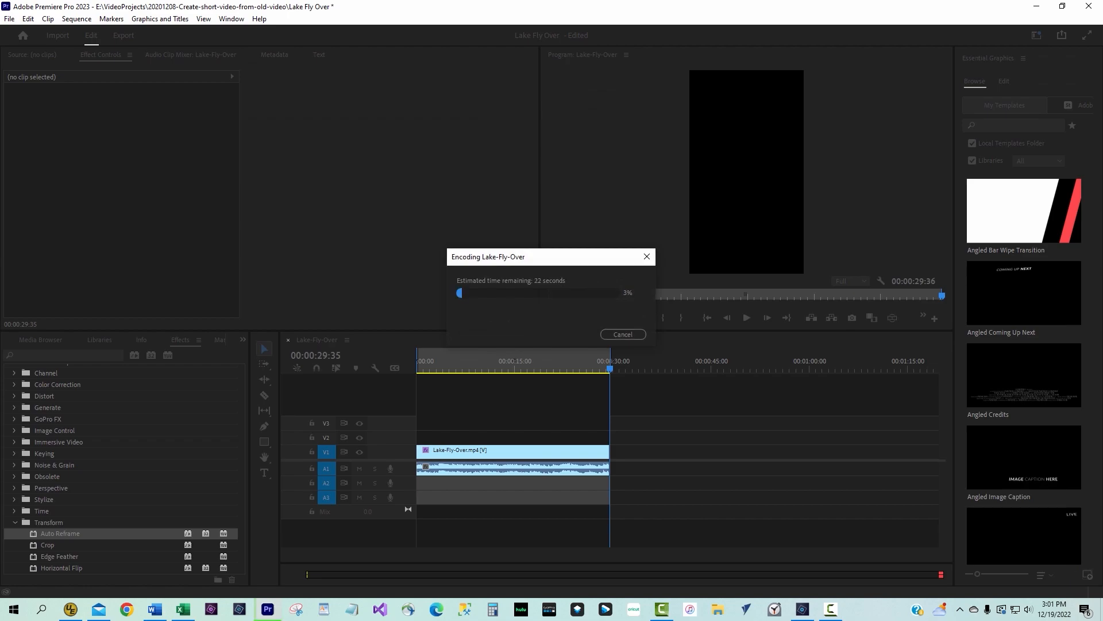